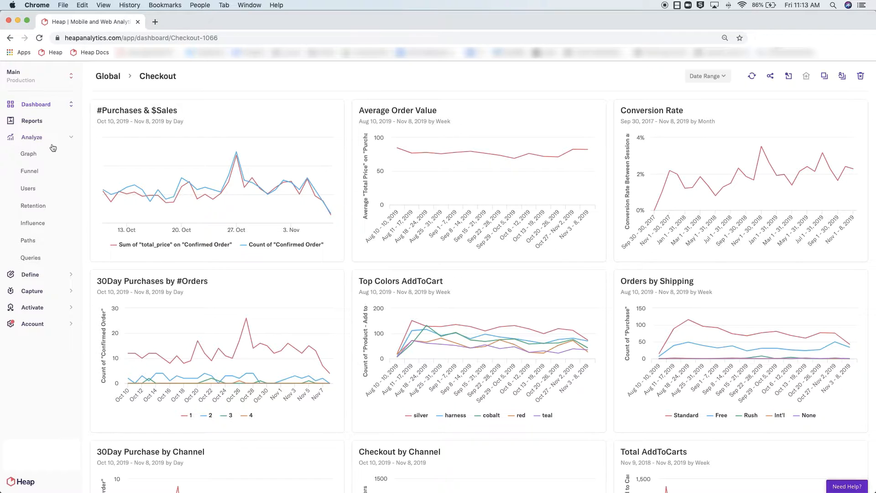
Start a new Graph analysis and set its metric to Count.
click(52, 157)
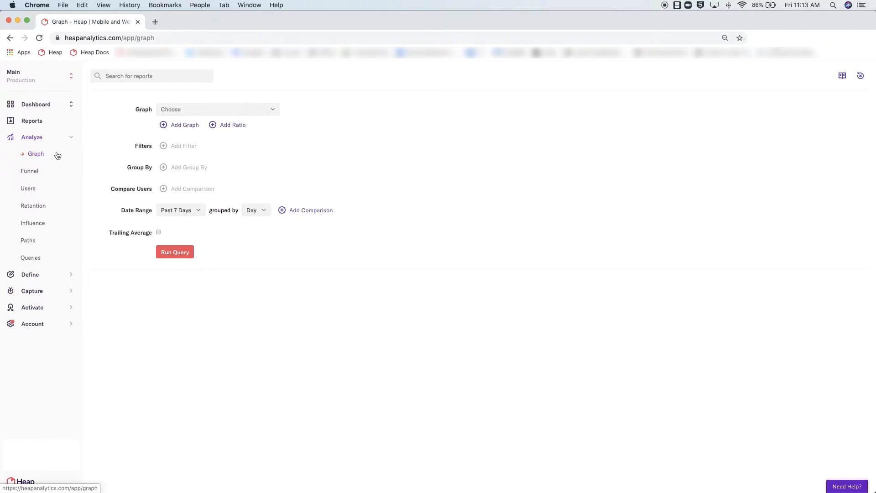
click(272, 110)
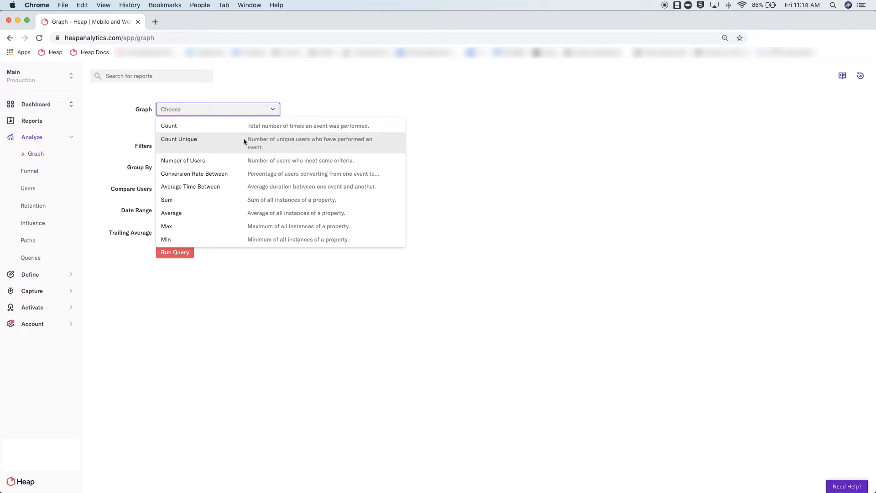
click(238, 128)
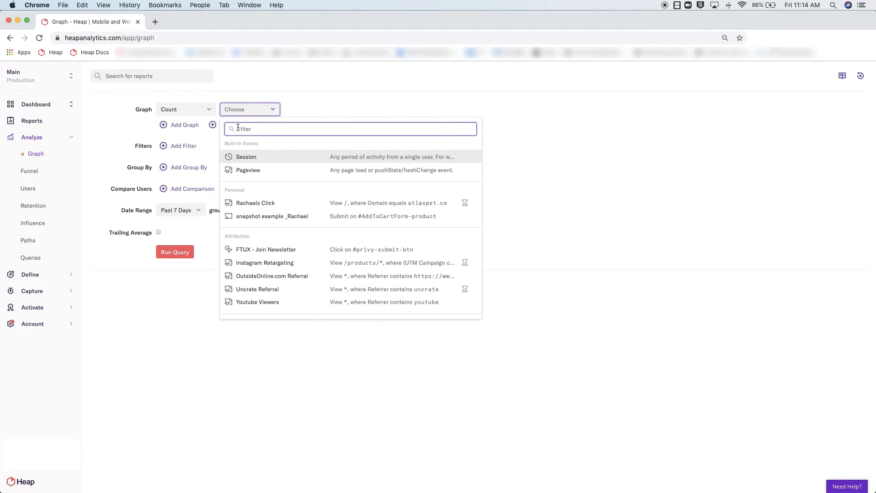
scroll(243, 144, down, 10)
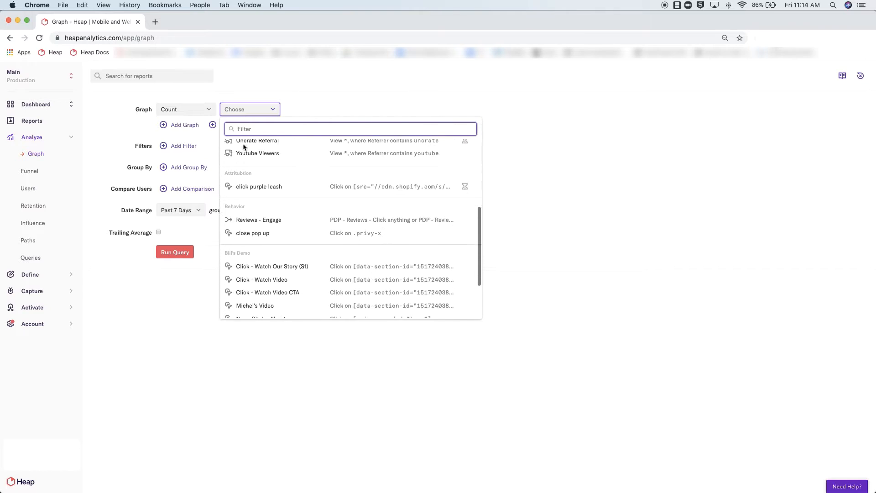
scroll(243, 146, down, 2)
text(collection)
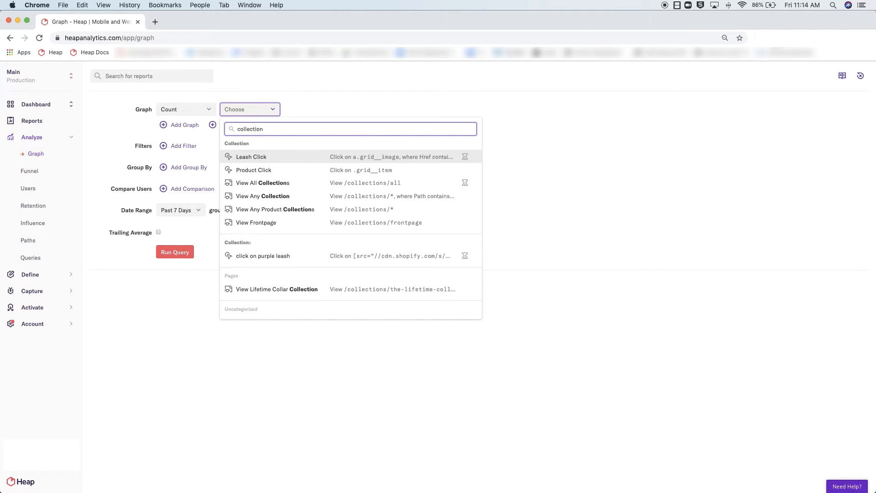
click(263, 130)
key(BackSpace)
key(BackSpace)
key(BackSpace)
key(BackSpace)
key(BackSpace)
key(BackSpace)
key(BackSpace)
key(BackSpace)
key(BackSpace)
key(BackSpace)
Search the events for "product click" and choose Product Click as the event to count.
text(p)
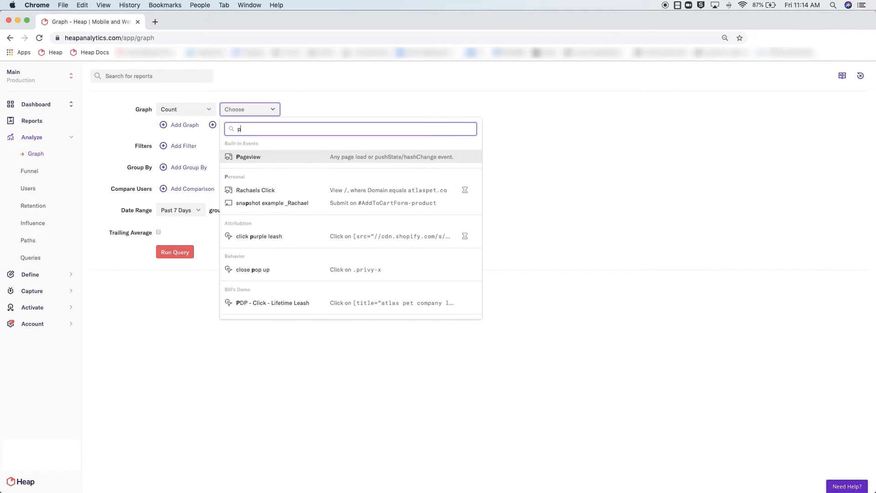
text(roduct click)
click(264, 158)
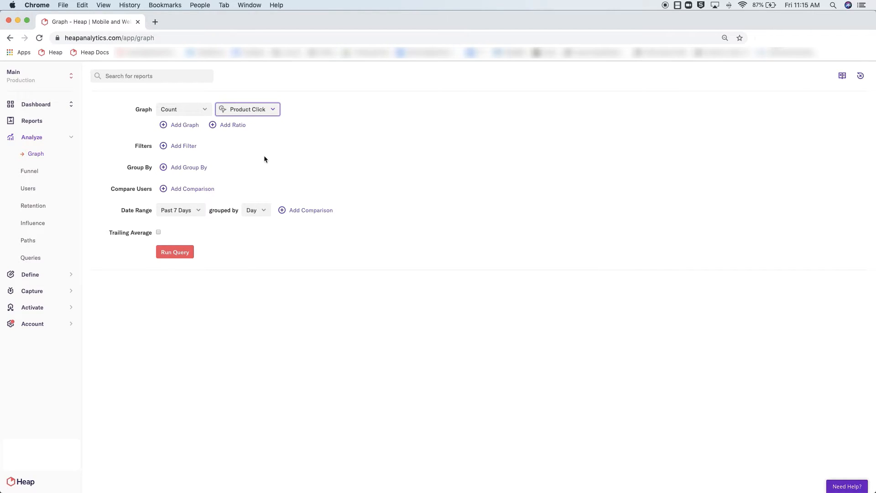
Run the Product Click query for the past 7 days grouped by day, and show the results as a table.
click(196, 210)
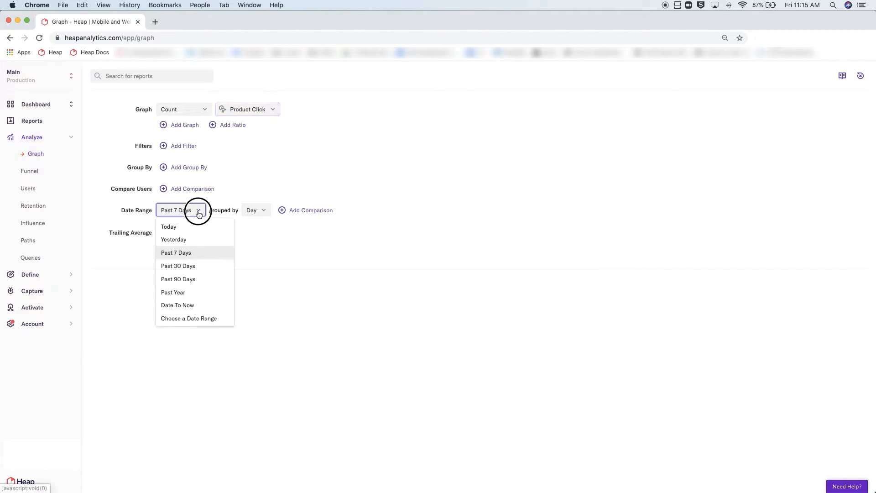
click(199, 212)
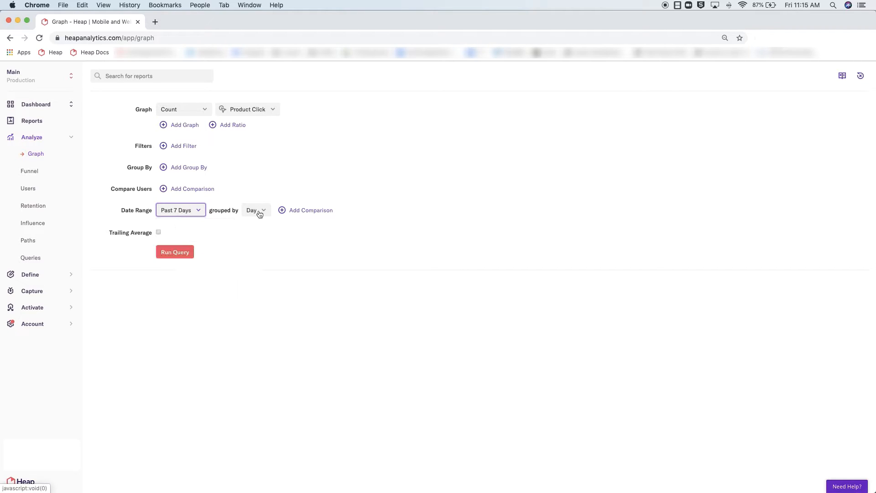
click(267, 212)
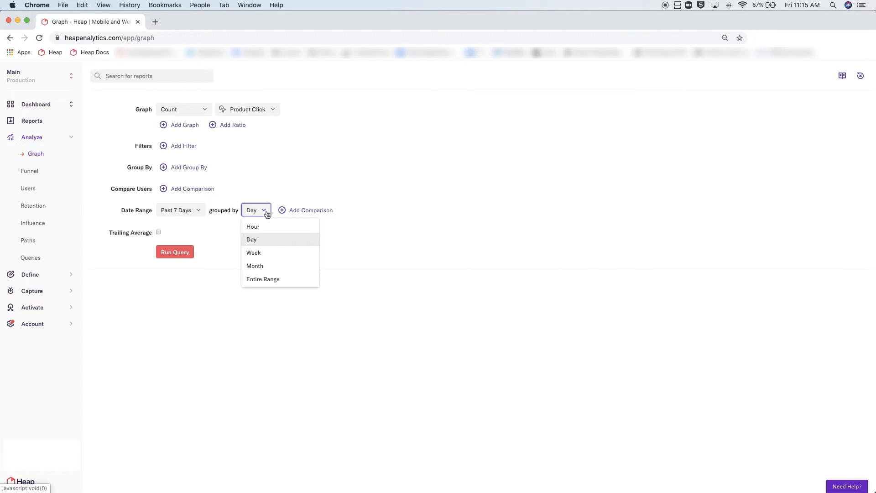
click(267, 213)
click(191, 256)
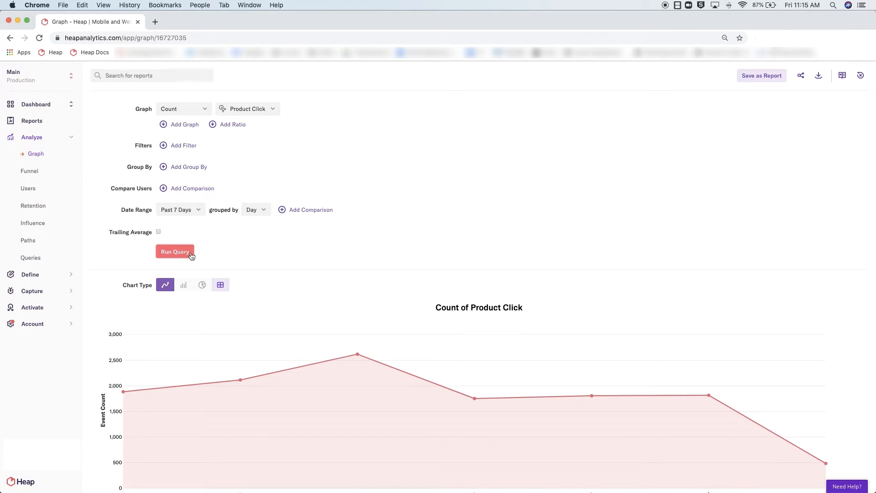
scroll(191, 255, down, 2)
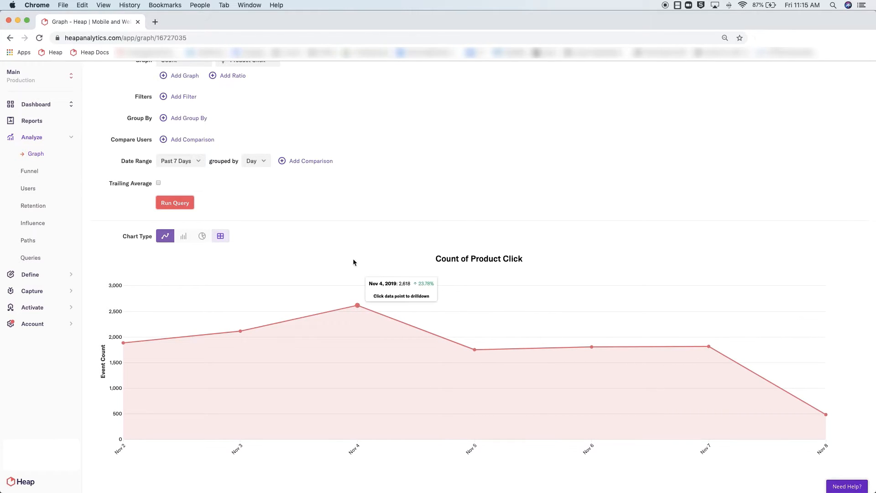
click(224, 241)
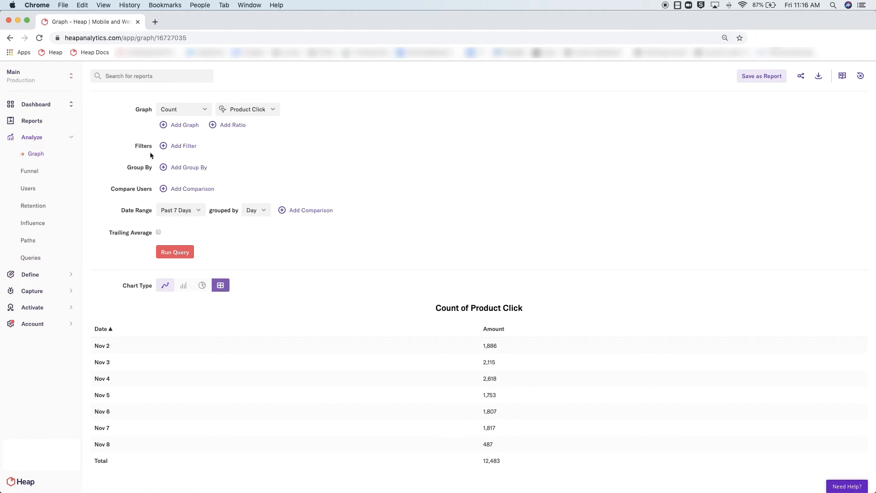
Group the Product Click count by the event's City property and run the query.
click(183, 167)
text(city)
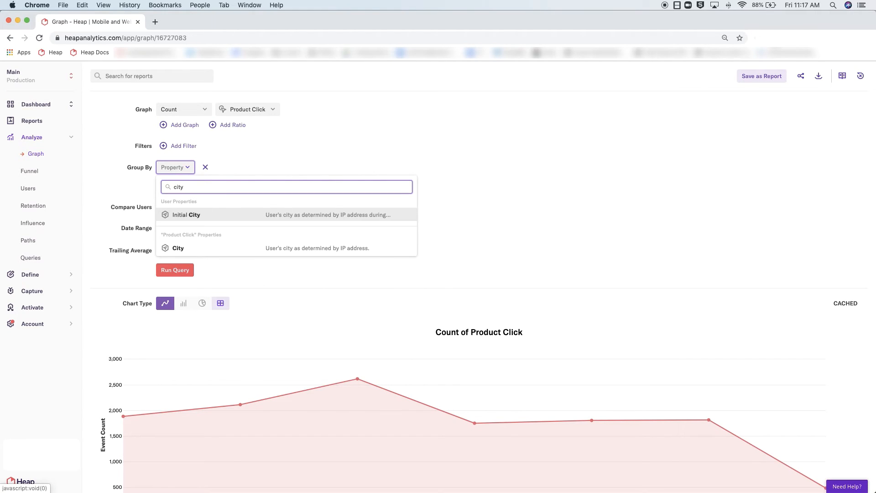
click(193, 248)
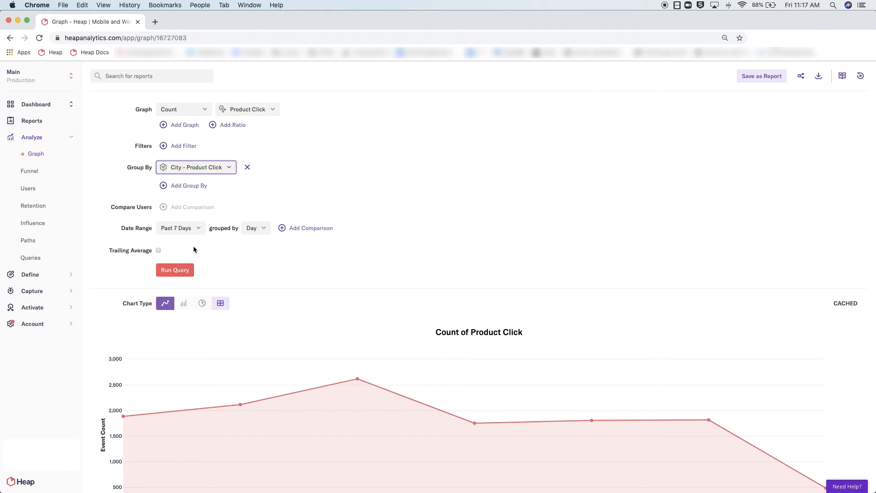
click(183, 272)
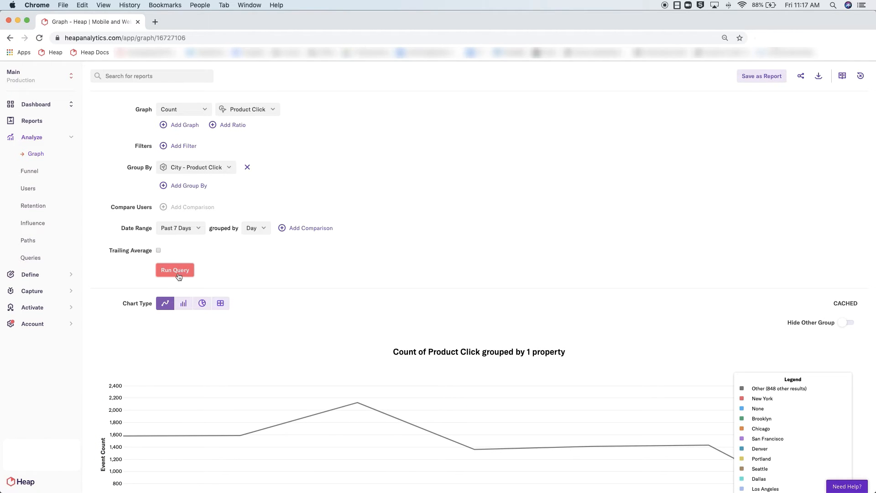
scroll(92, 282, down, 3)
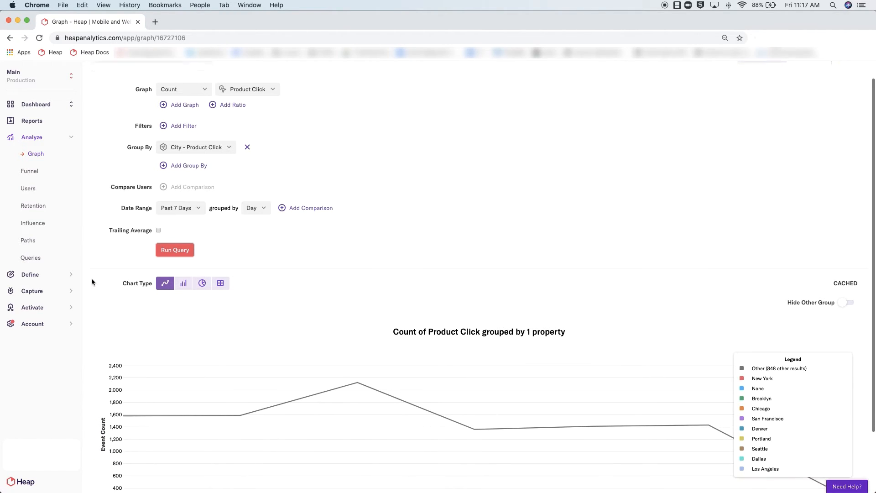
scroll(92, 281, down, 1)
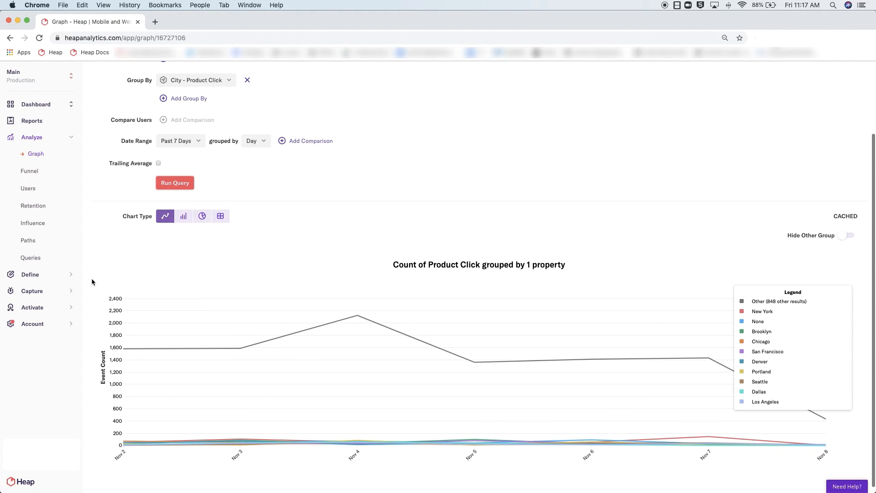
Show the city-grouped results as a table and hide the Other group.
mouse_move(144, 302)
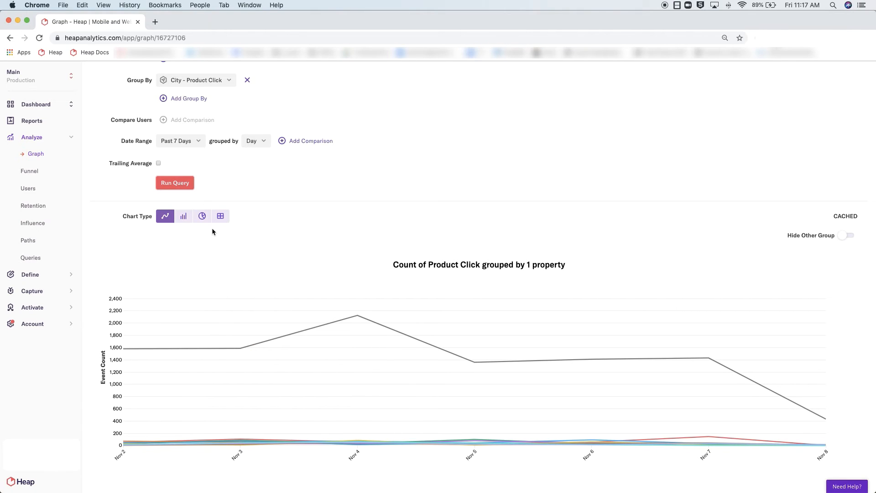
click(220, 216)
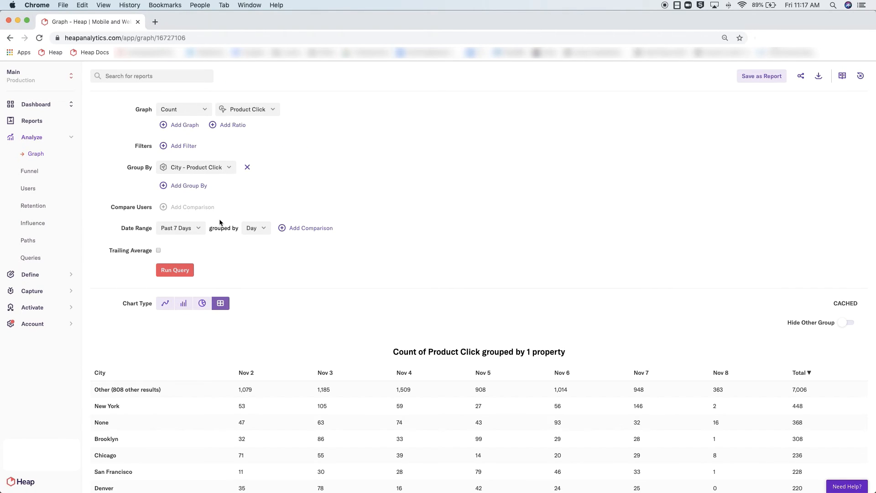
scroll(219, 222, down, 5)
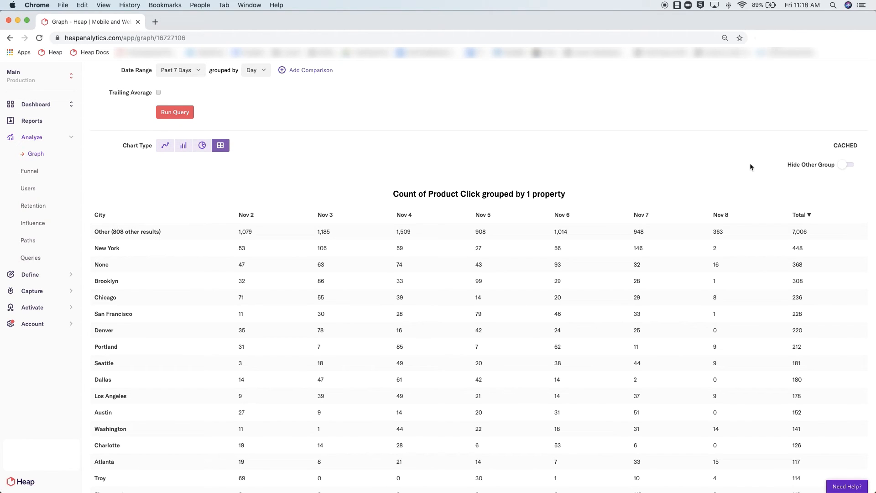
click(843, 164)
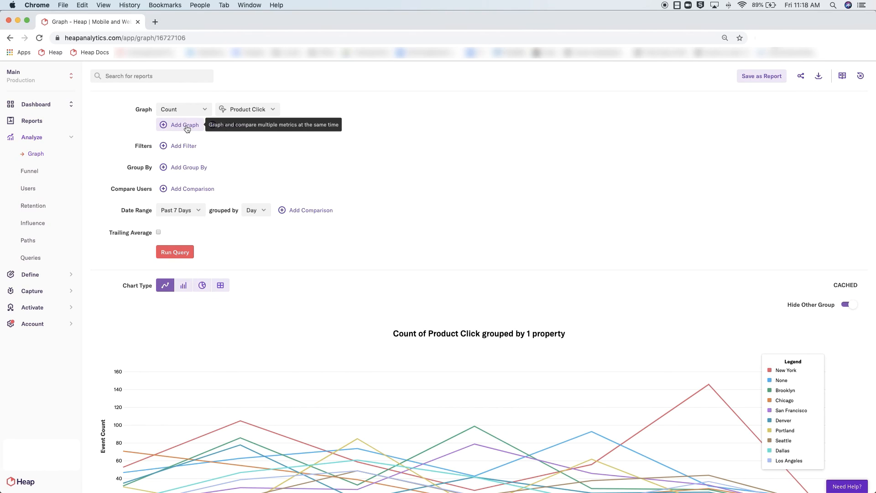
Add a second graph counting the Add to Cart event and run the query to compare it with Product Click.
click(187, 128)
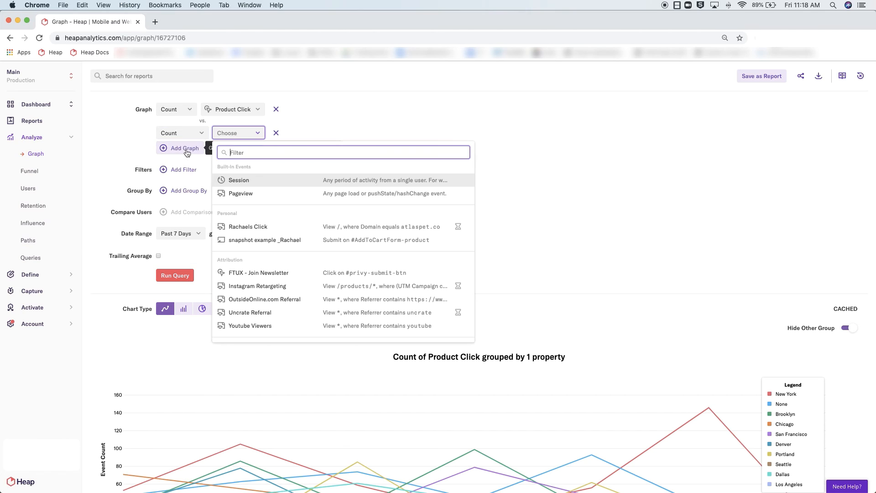
text(add to)
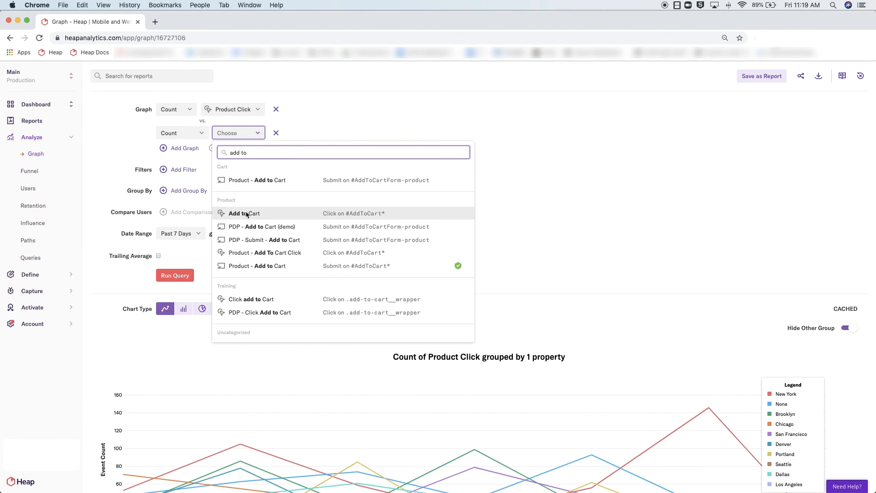
click(246, 213)
click(185, 276)
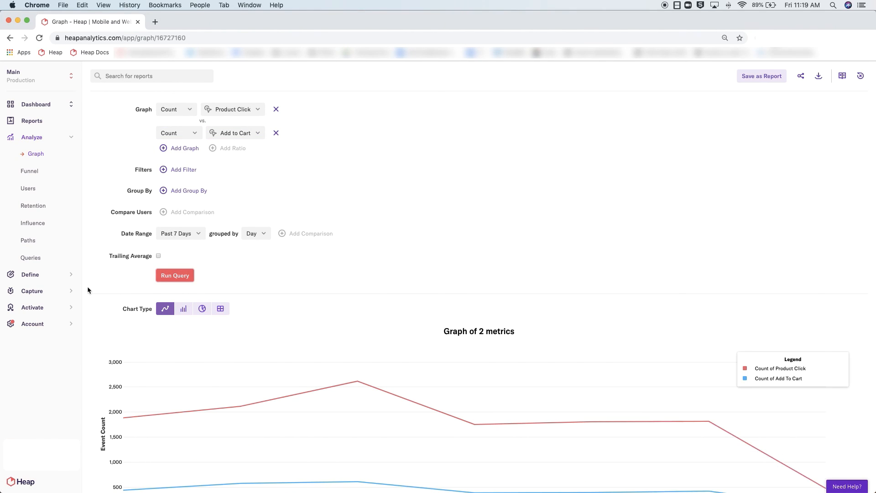
scroll(88, 290, down, 3)
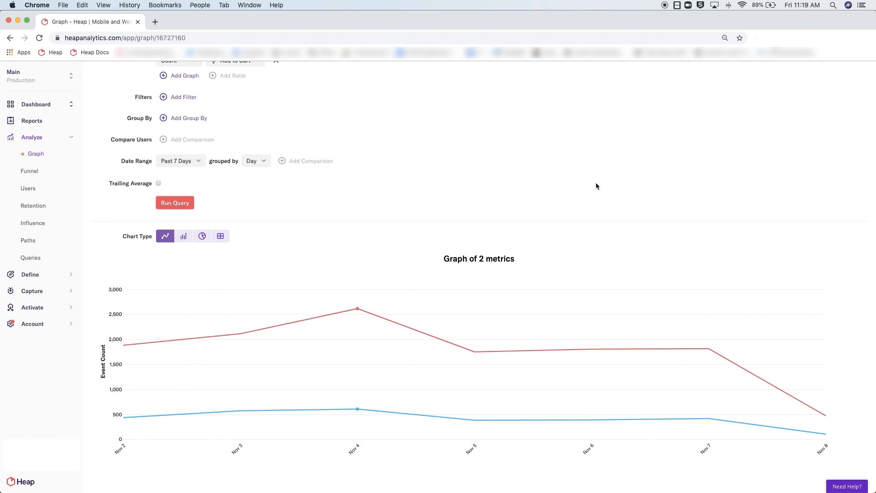
scroll(596, 187, up, 2)
scroll(595, 186, up, 1)
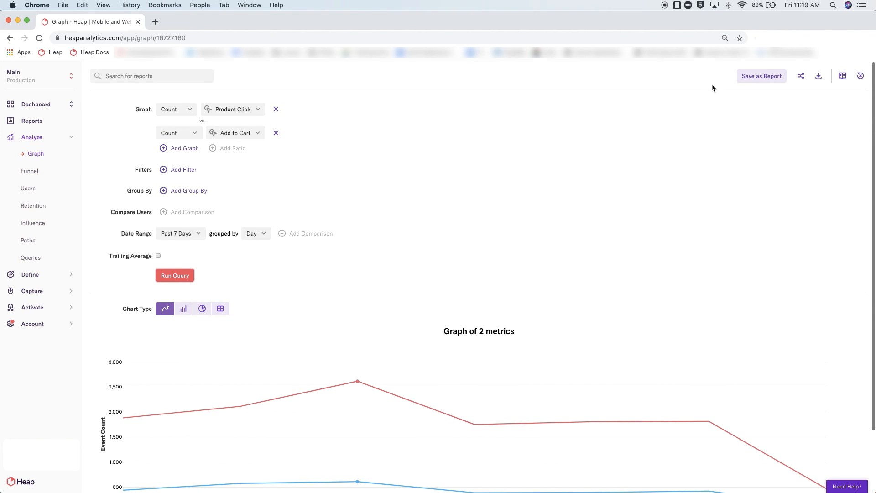